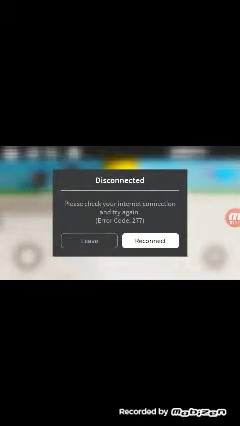
# - Retry the Roblox connection, then pull down the notifications and full quick settings panel
pyautogui.click(150, 240)
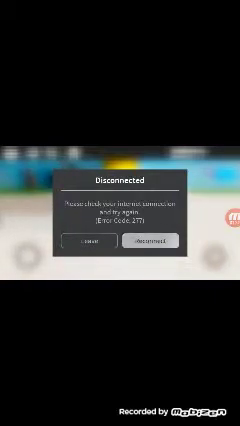
pyautogui.moveTo(120, 146); pyautogui.dragTo(120, 200)
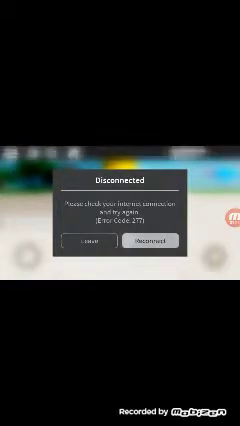
pyautogui.moveTo(120, 150); pyautogui.dragTo(120, 250)
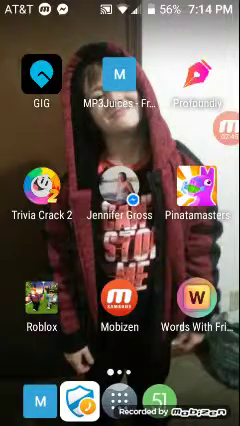
pyautogui.hscroll(3, 120, 200)
pyautogui.hscroll(2, 120, 200)
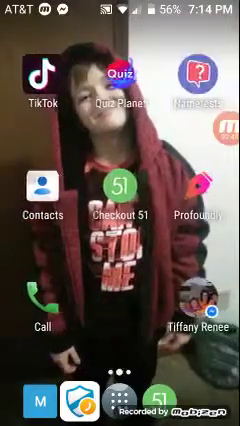
pyautogui.hscroll(3, 120, 200)
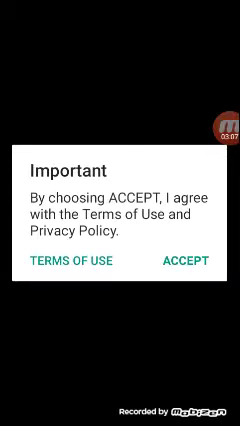
# - Accept Pinatamasters' Terms of Use and Privacy Policy
pyautogui.click(186, 260)
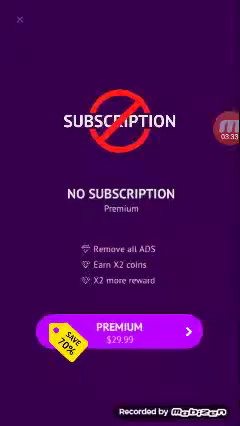
# - Close the premium subscription offer and acknowledge the OOPS! NO ADS notice
pyautogui.click(20, 18)
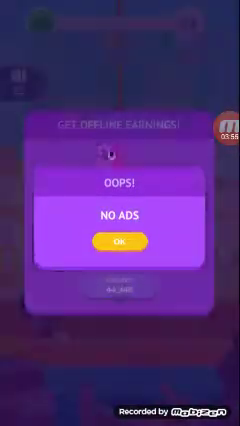
pyautogui.click(120, 241)
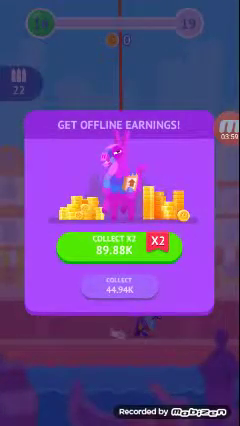
# - Collect the offline earnings to start playing the level 18 piñata
pyautogui.click(120, 286)
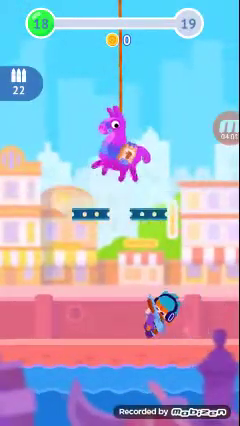